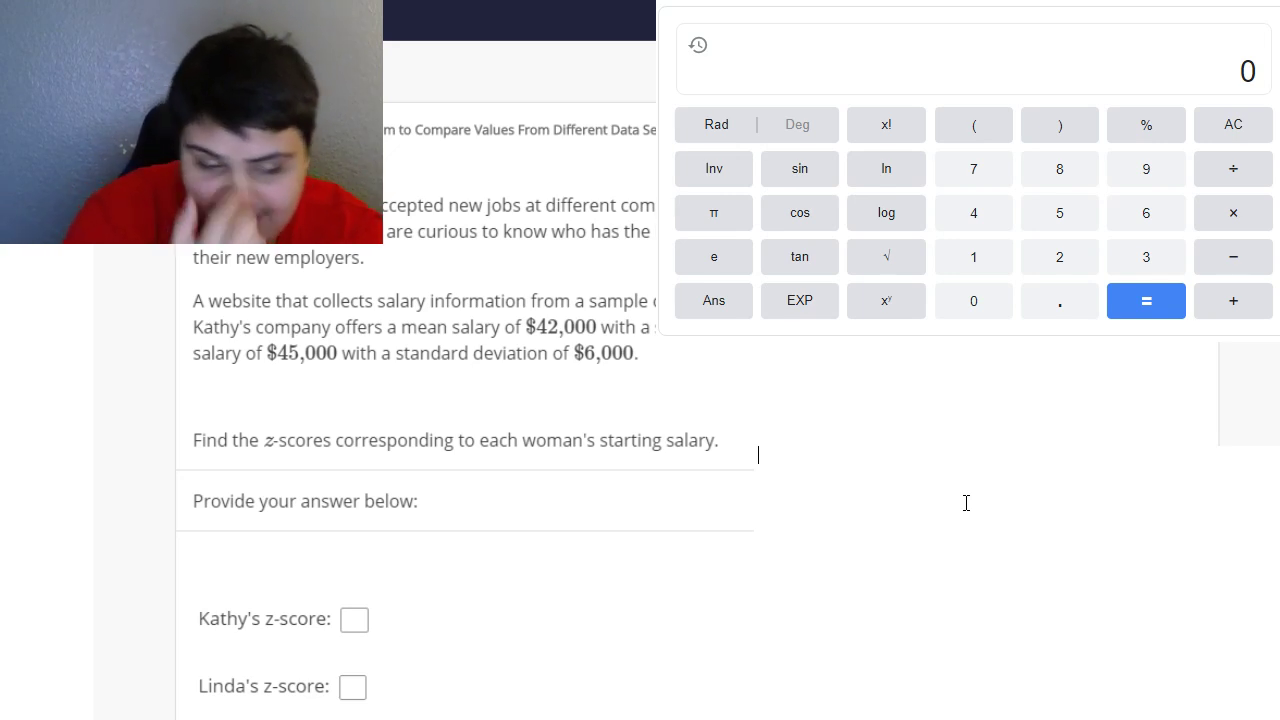
# - Write the salary differences 31,500-42,000=-10,500 and 33,000-45,000=-12,000 on two lines beside the problem
pyautogui.write('31')
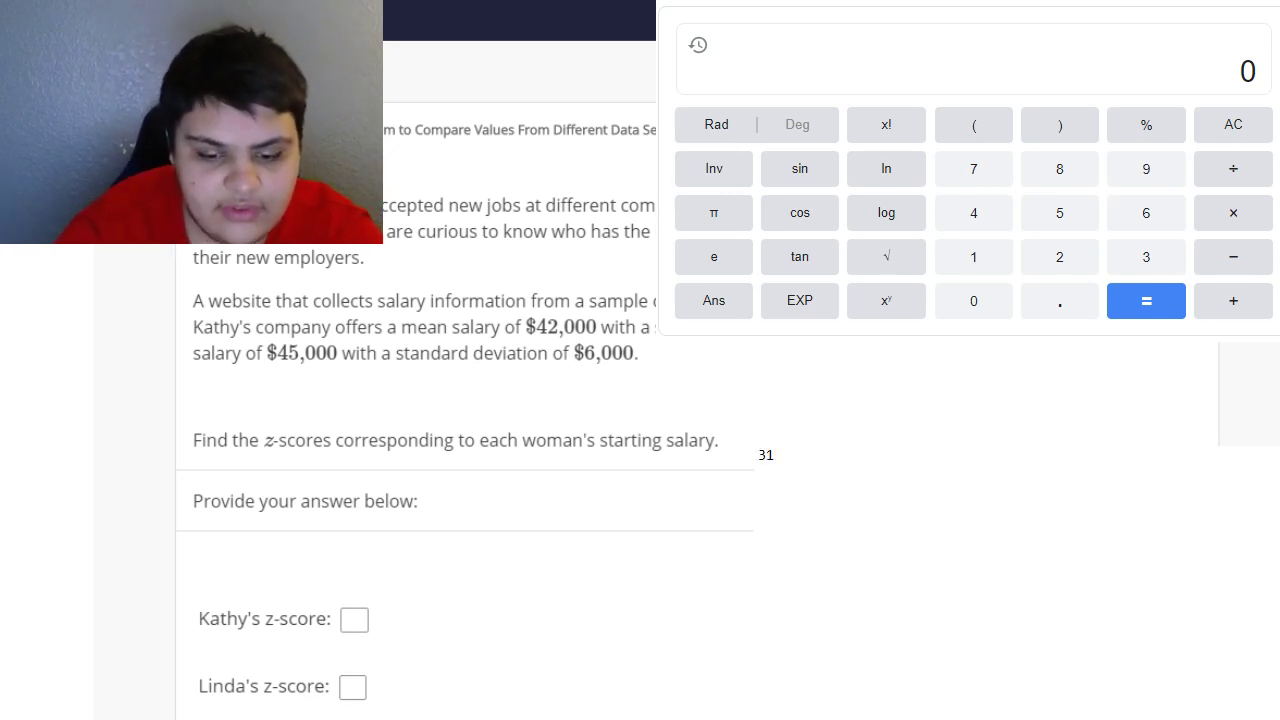
pyautogui.write(',500-')
pyautogui.press('BackSpace')
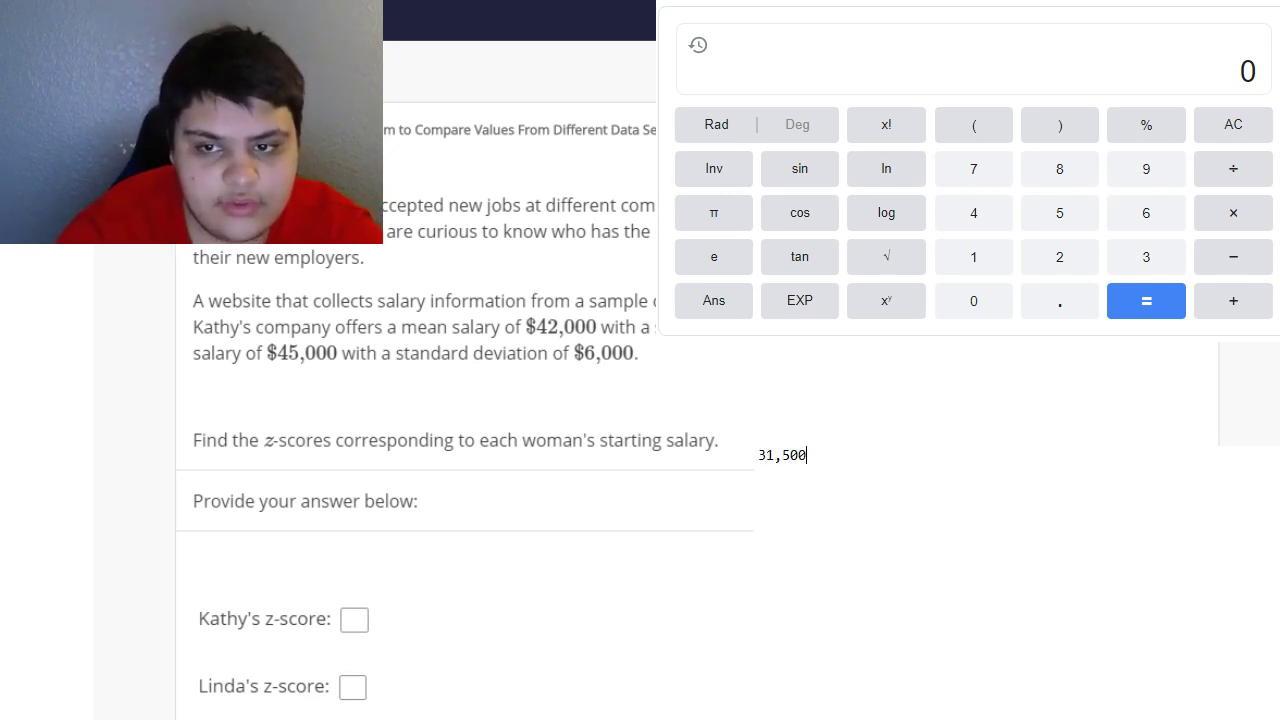
pyautogui.write('-')
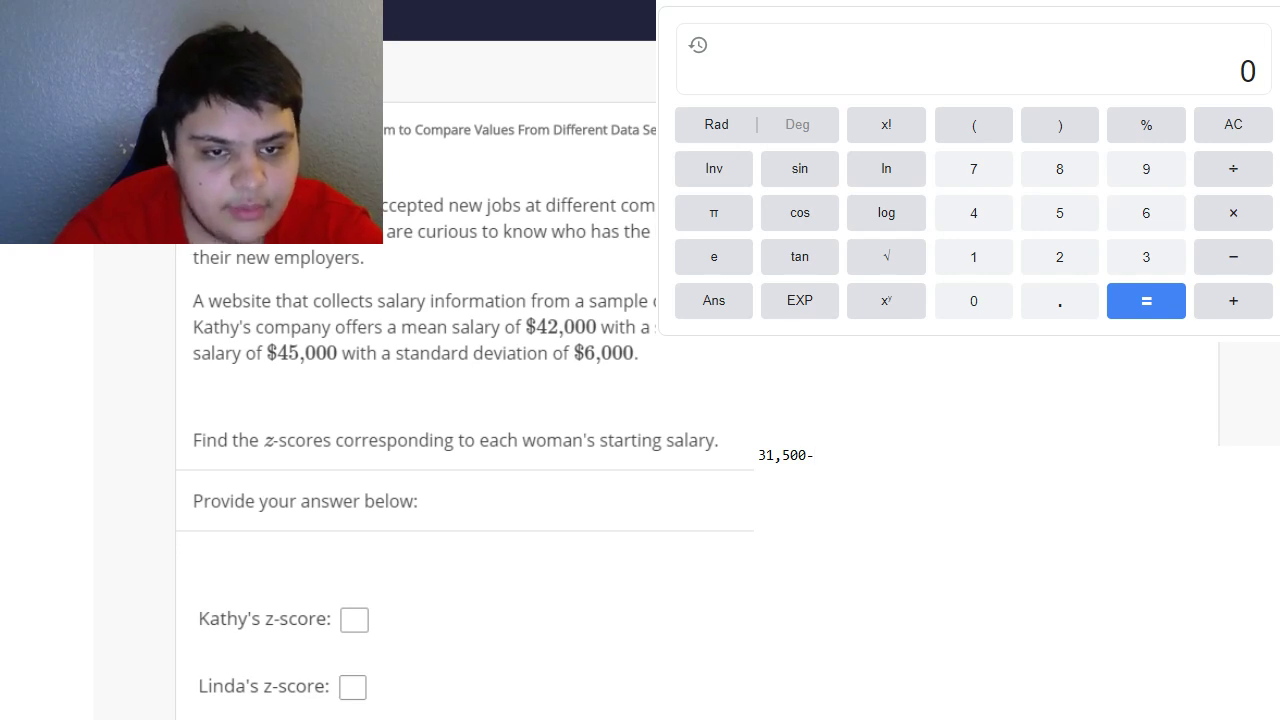
pyautogui.write('42,0')
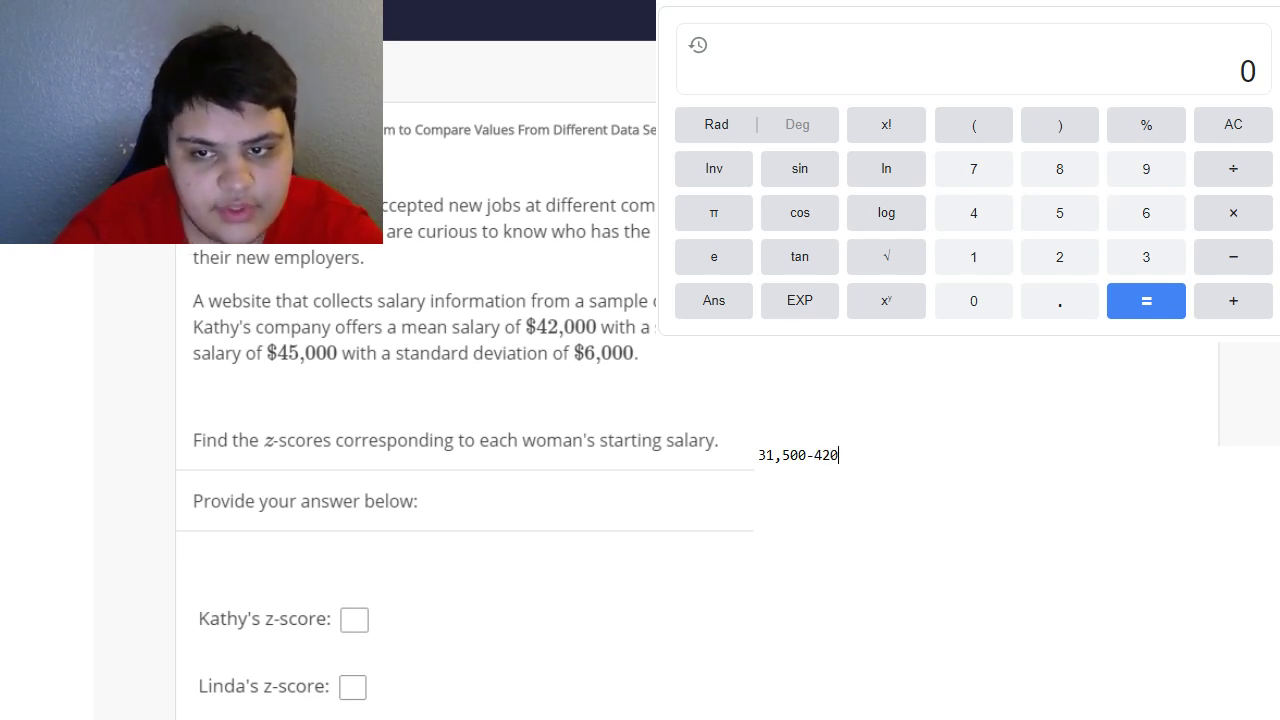
pyautogui.press('BackSpace')
pyautogui.write(',000=')
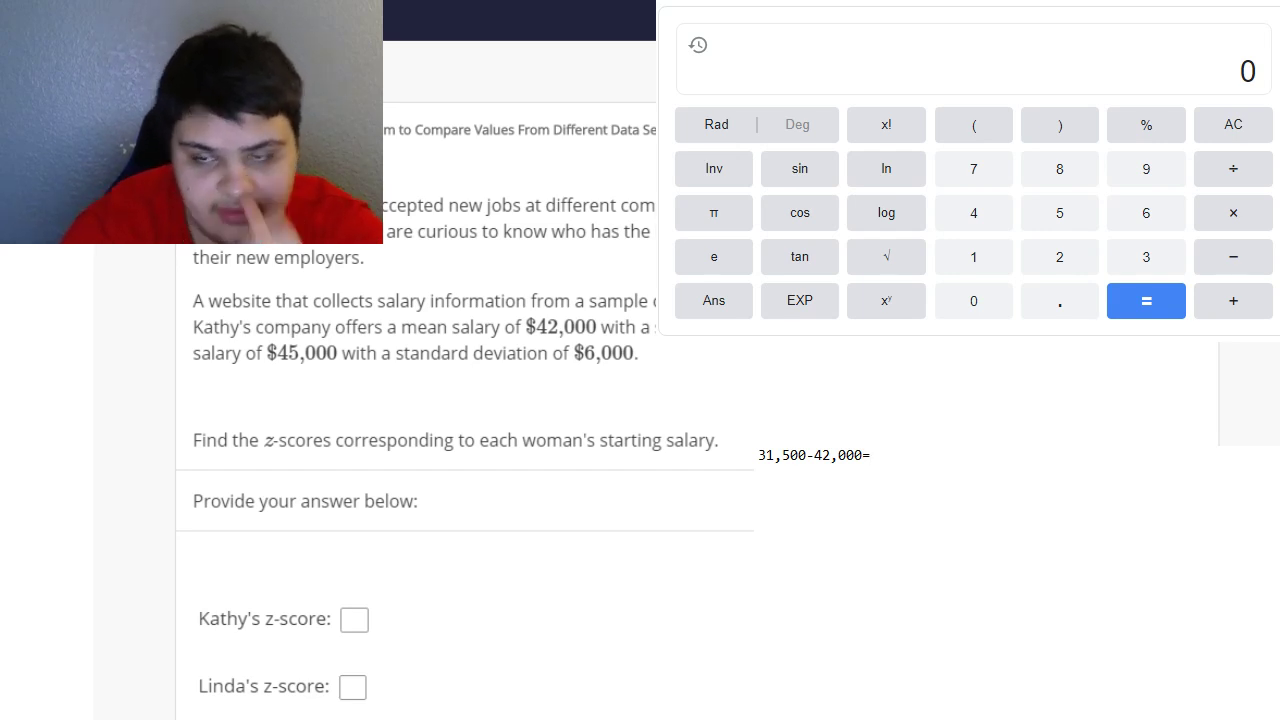
pyautogui.write('10,500')
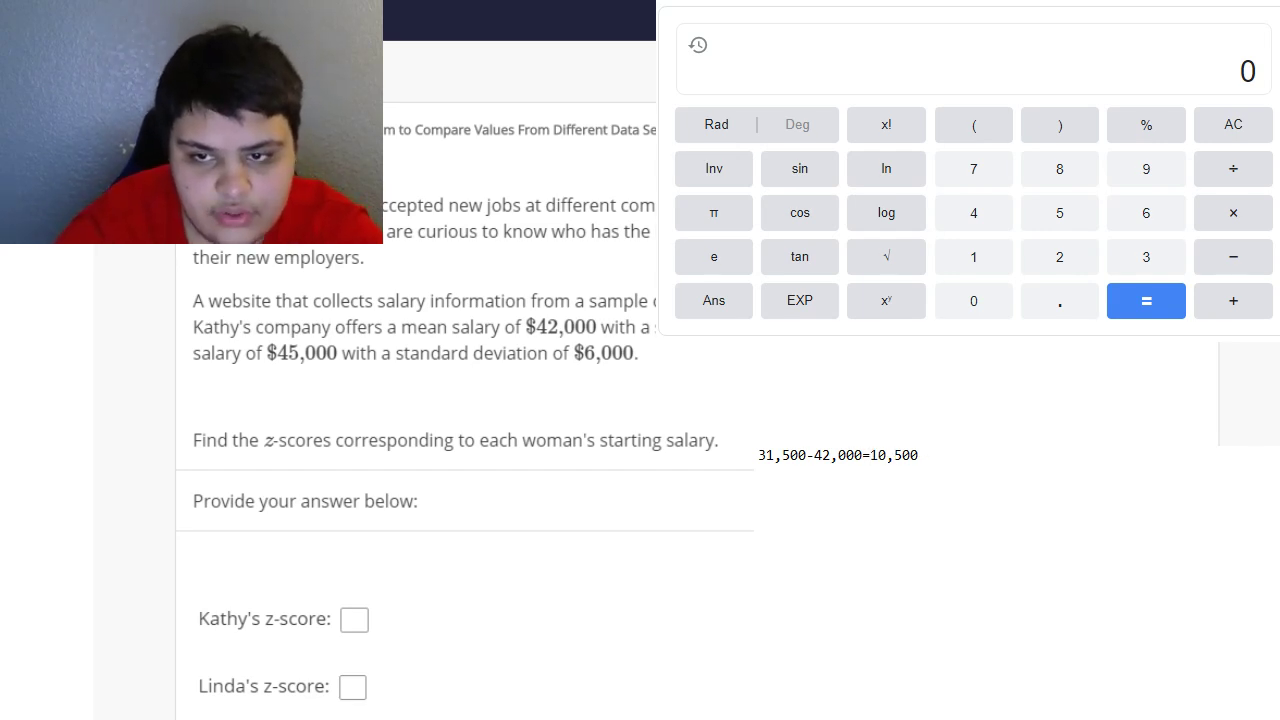
pyautogui.press('BackSpace')
pyautogui.press('BackSpace')
pyautogui.press('BackSpace')
pyautogui.press('BackSpace')
pyautogui.press('BackSpace')
pyautogui.press('BackSpace')
pyautogui.write('=')
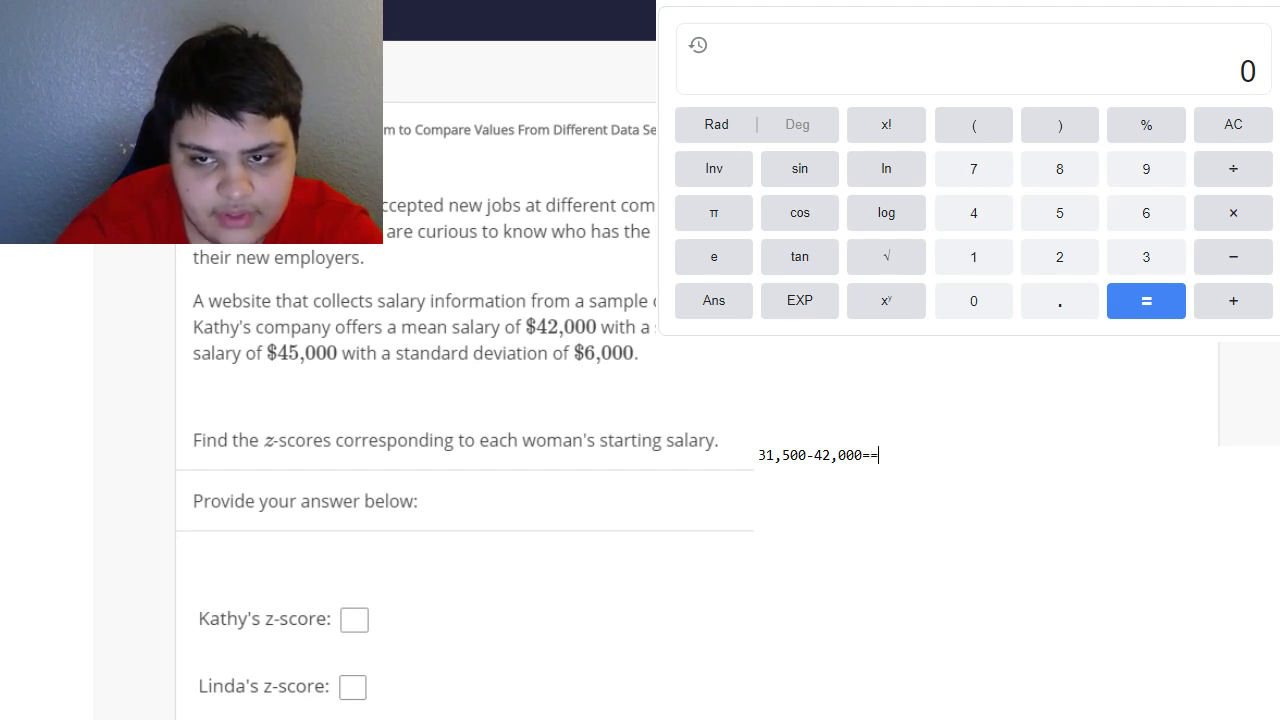
pyautogui.press('BackSpace')
pyautogui.write('-10,500 ')
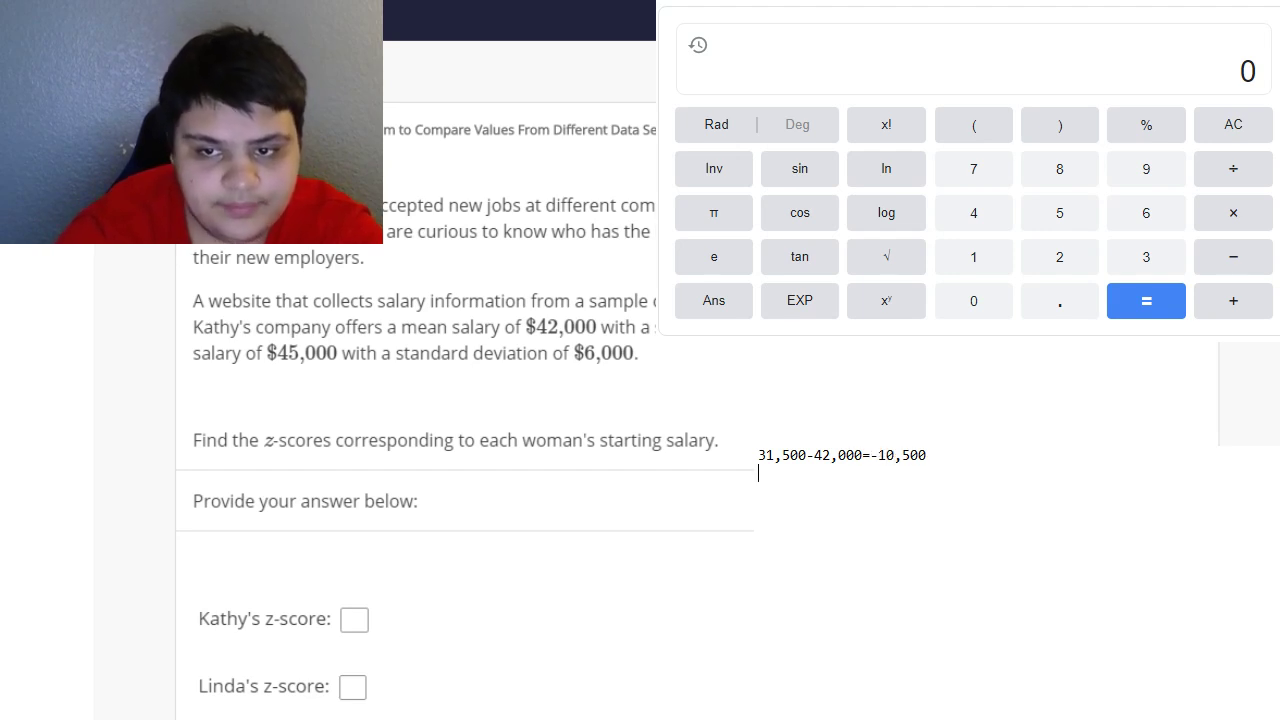
pyautogui.write('33,00-')
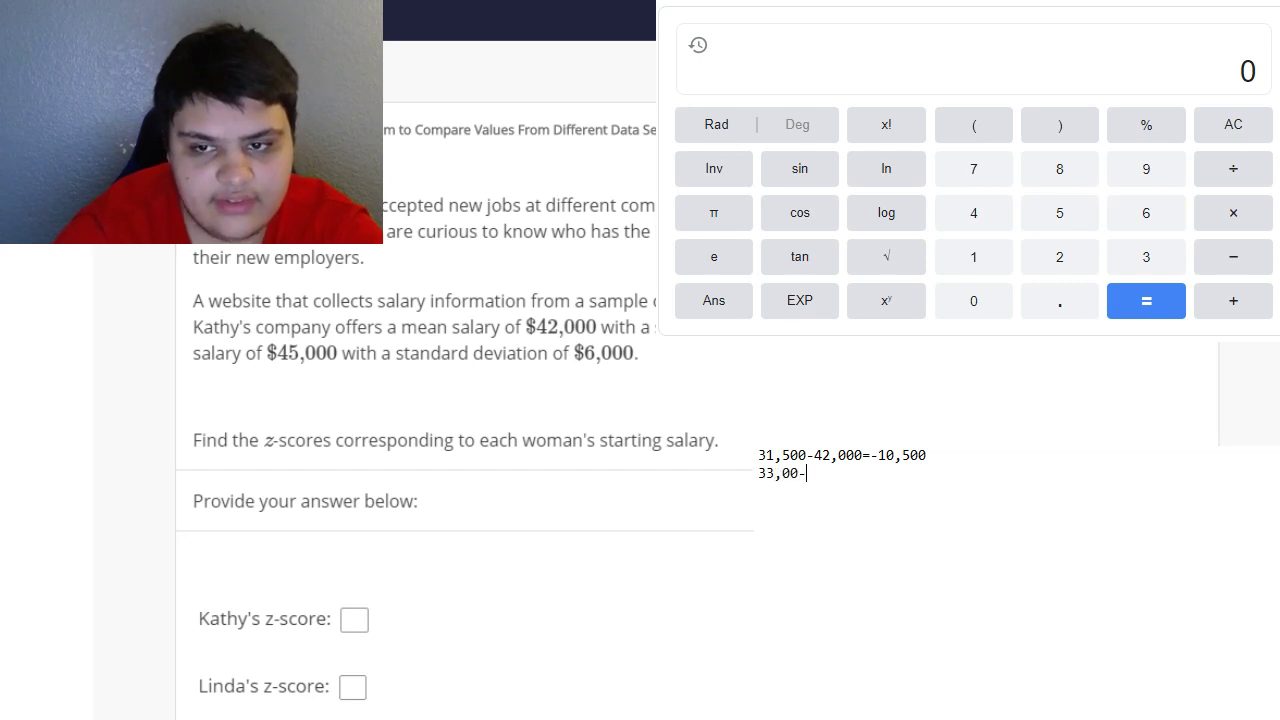
pyautogui.press('BackSpace')
pyautogui.write('0-')
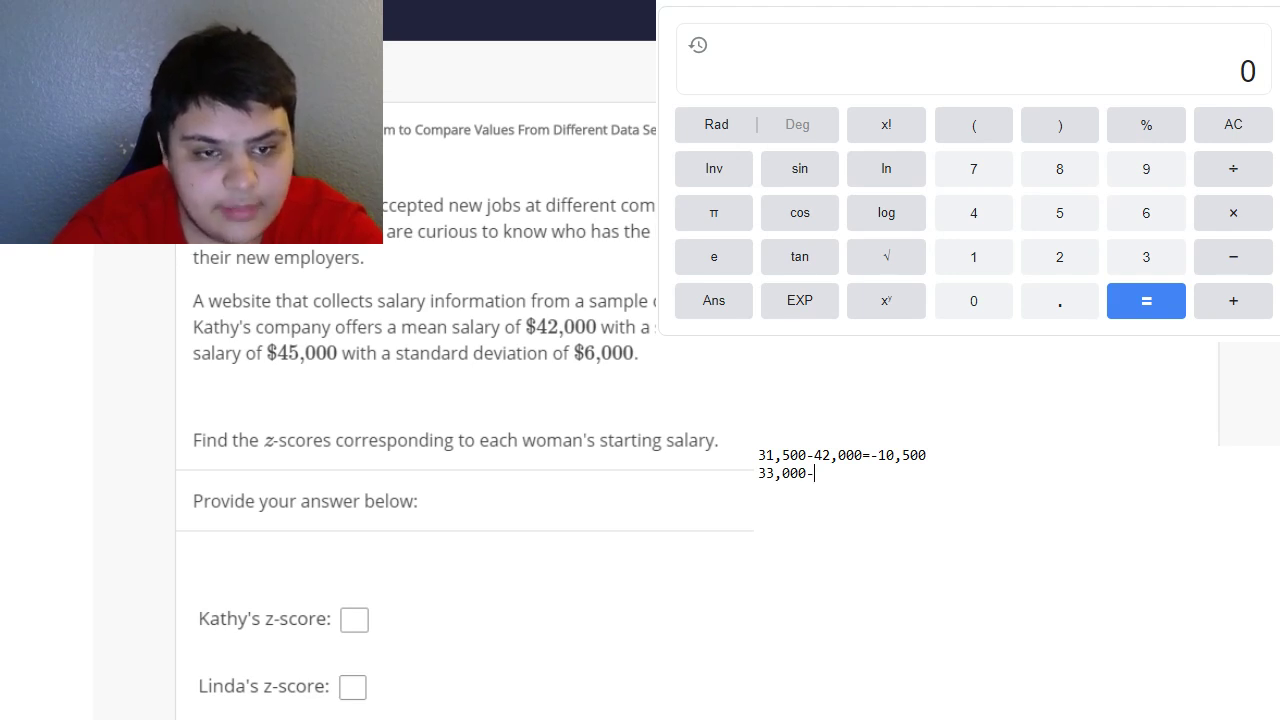
pyautogui.write('45,000=')
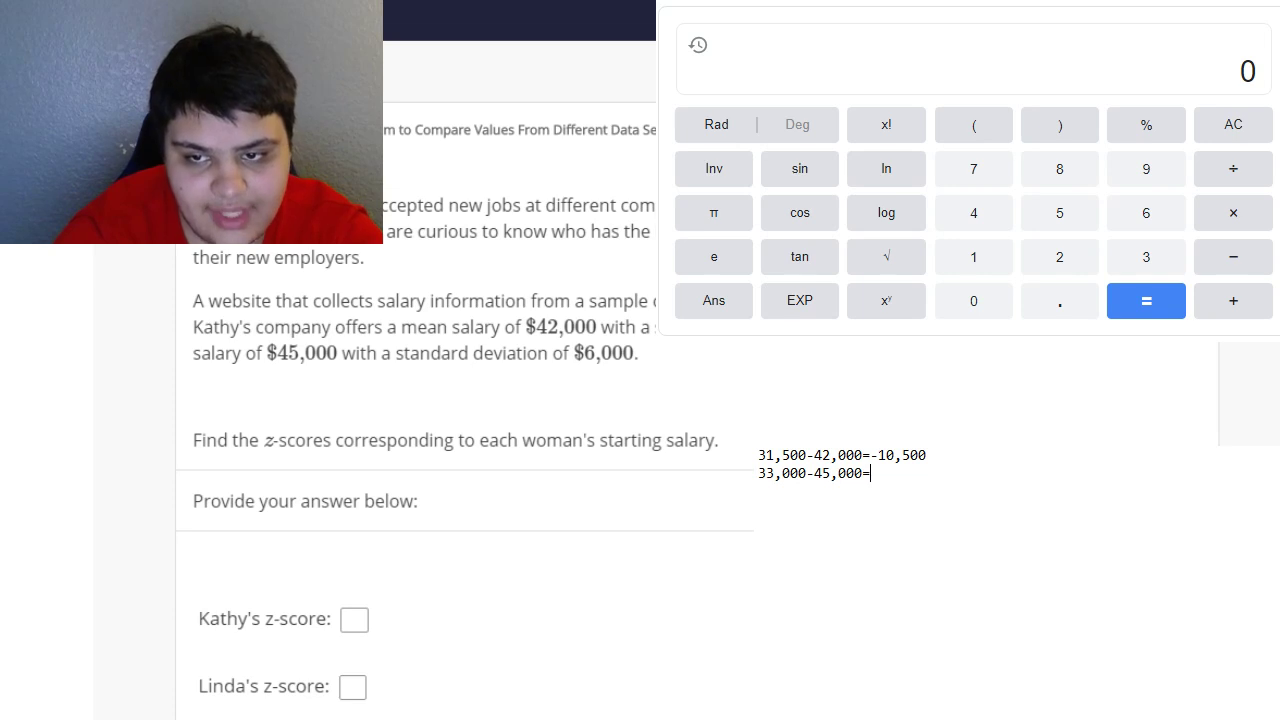
pyautogui.write('-')
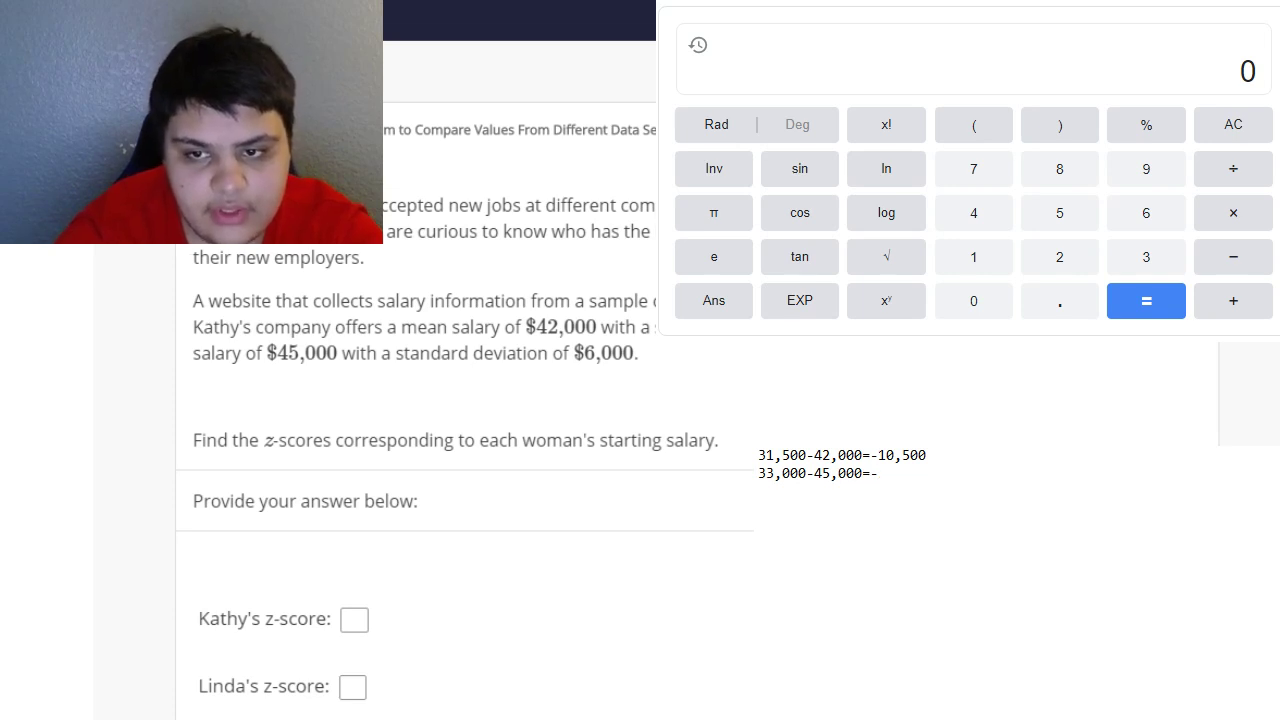
pyautogui.write('12,000')
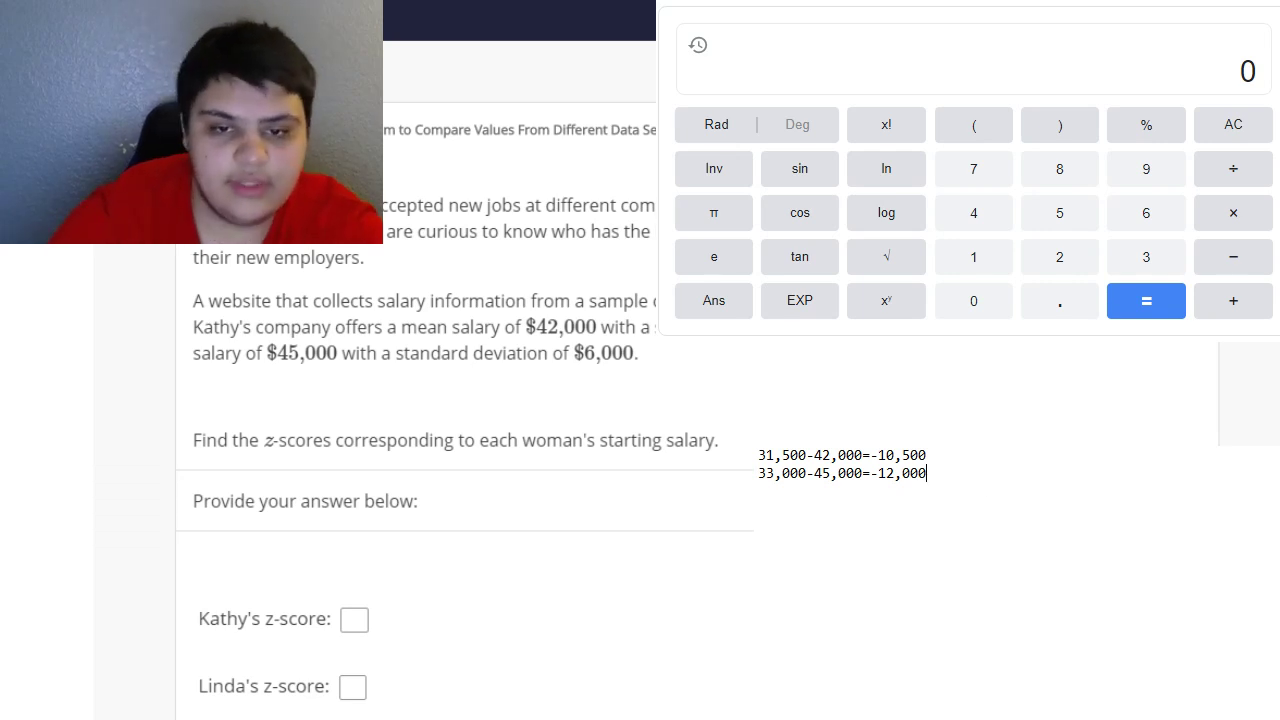
# - Append /7,000= to the -10,500 line and /6,000= to the -12,000 line
pyautogui.click(968, 453)
pyautogui.write('/')
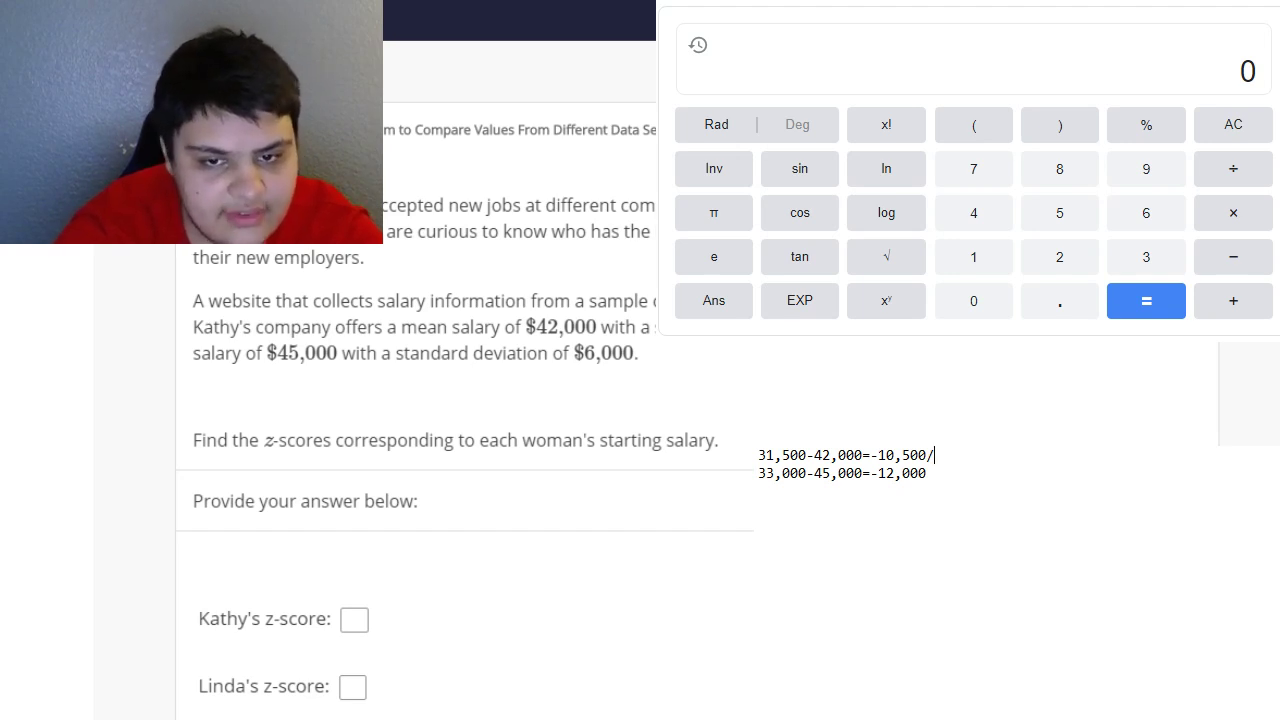
pyautogui.write('7,00')
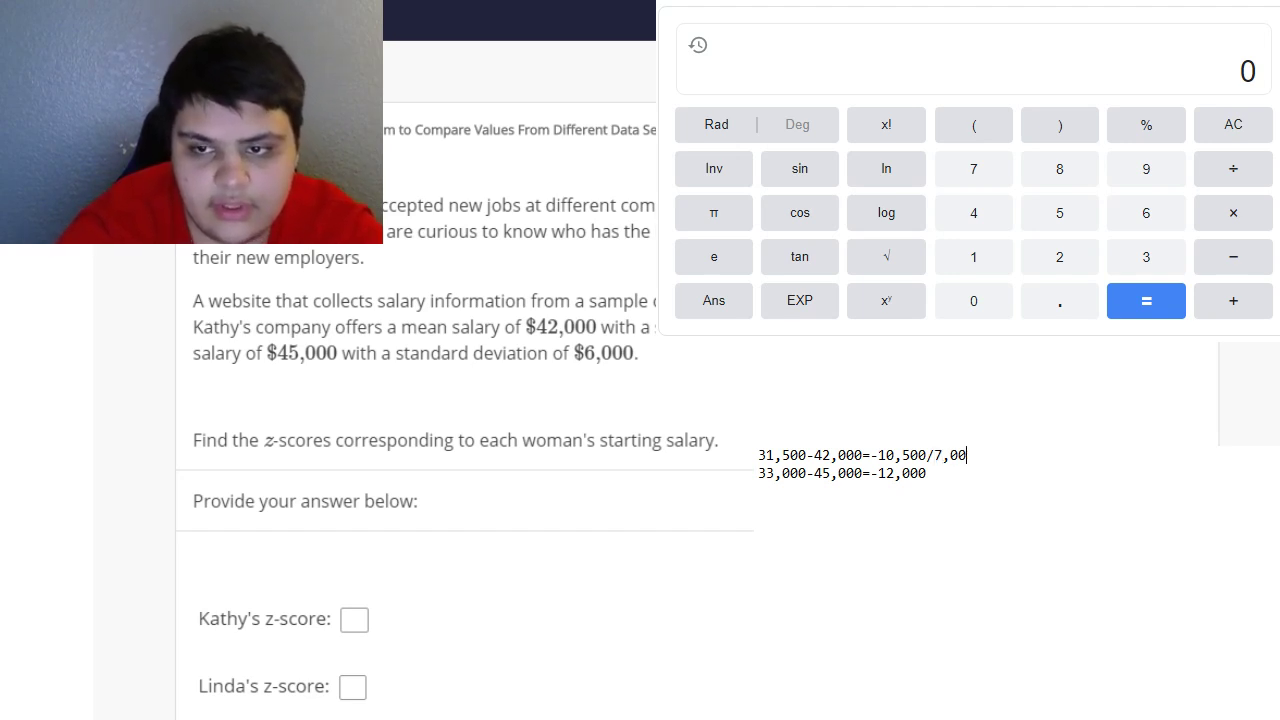
pyautogui.write('0')
pyautogui.click(998, 503)
pyautogui.write('/')
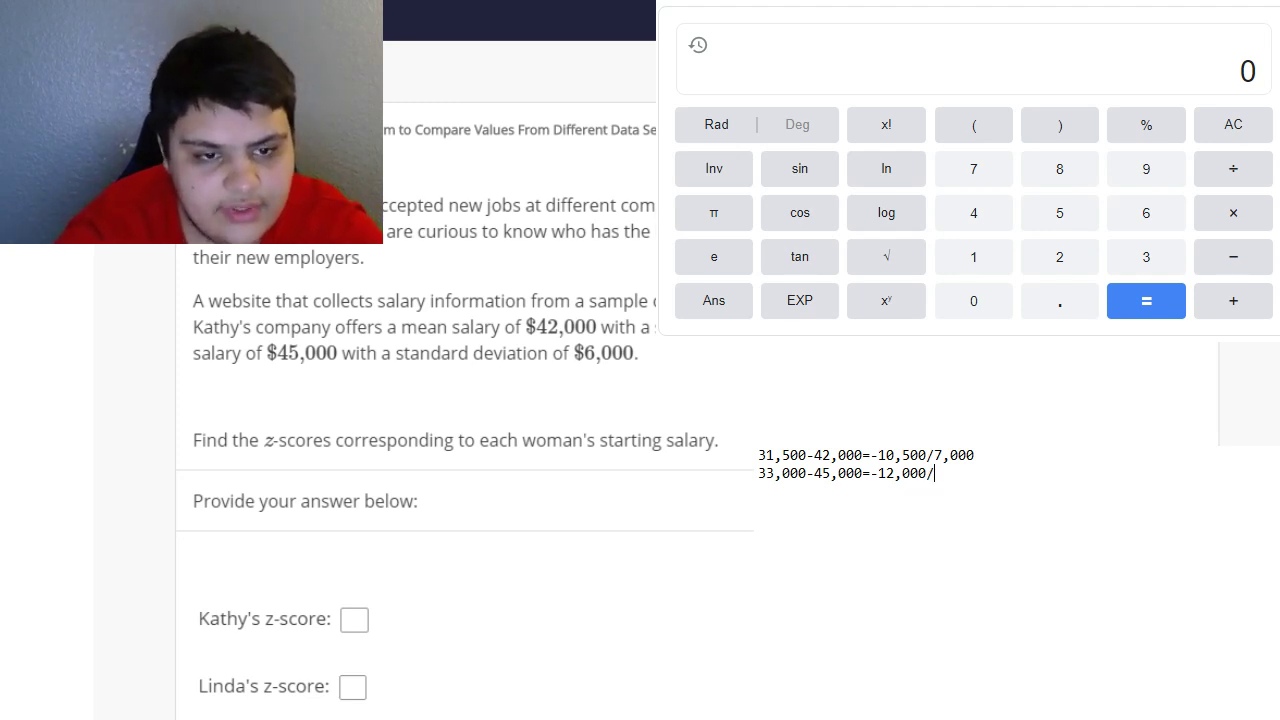
pyautogui.write('6,000')
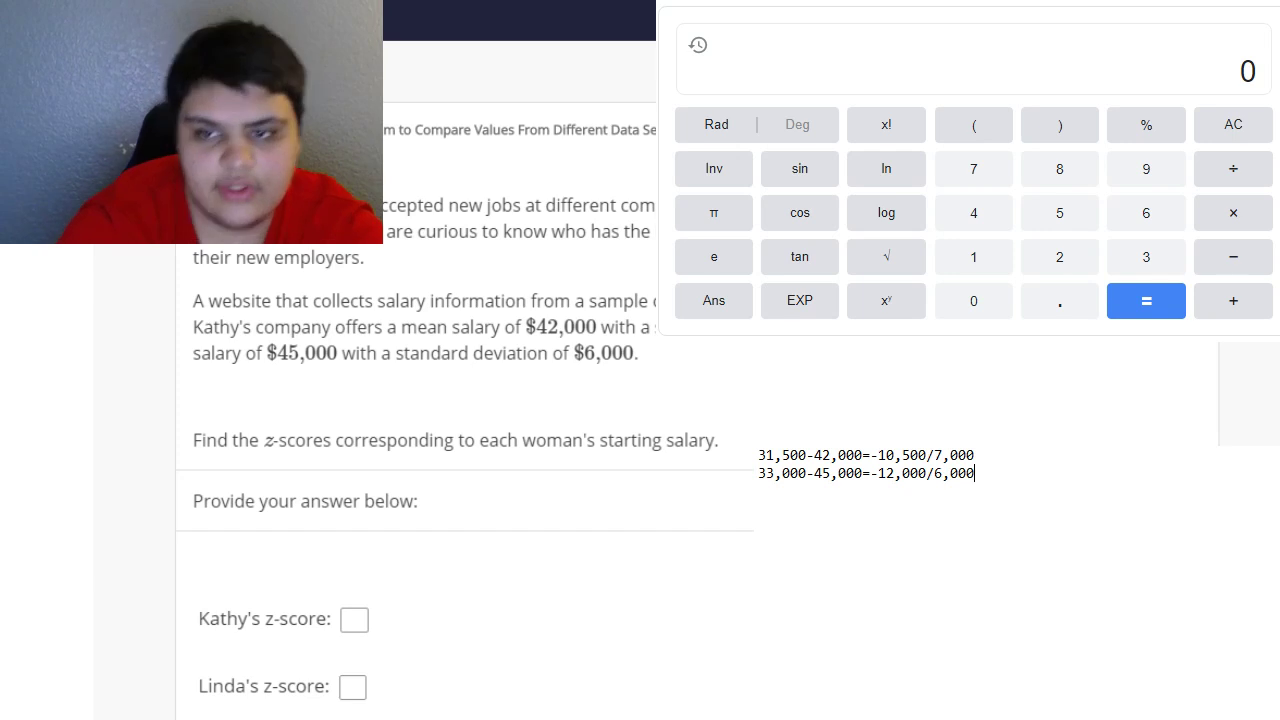
pyautogui.click(989, 458)
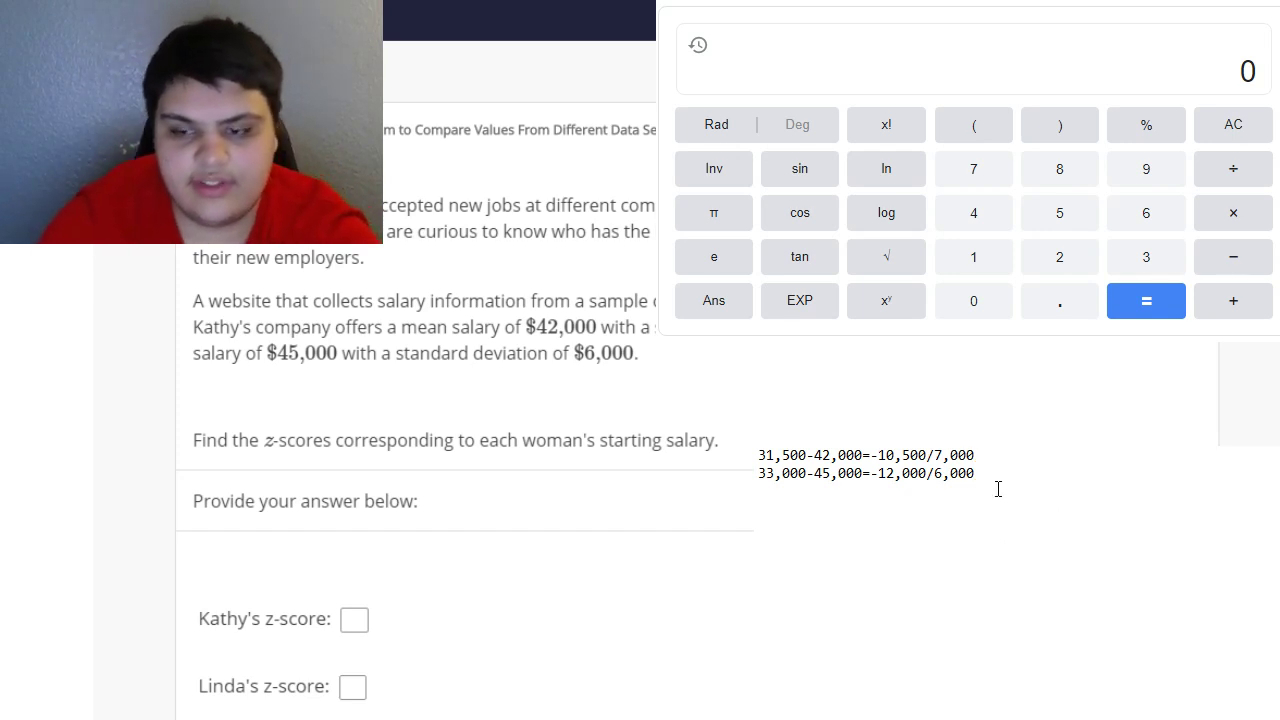
pyautogui.write('=')
pyautogui.click(995, 483)
pyautogui.write('=')
pyautogui.click(990, 456)
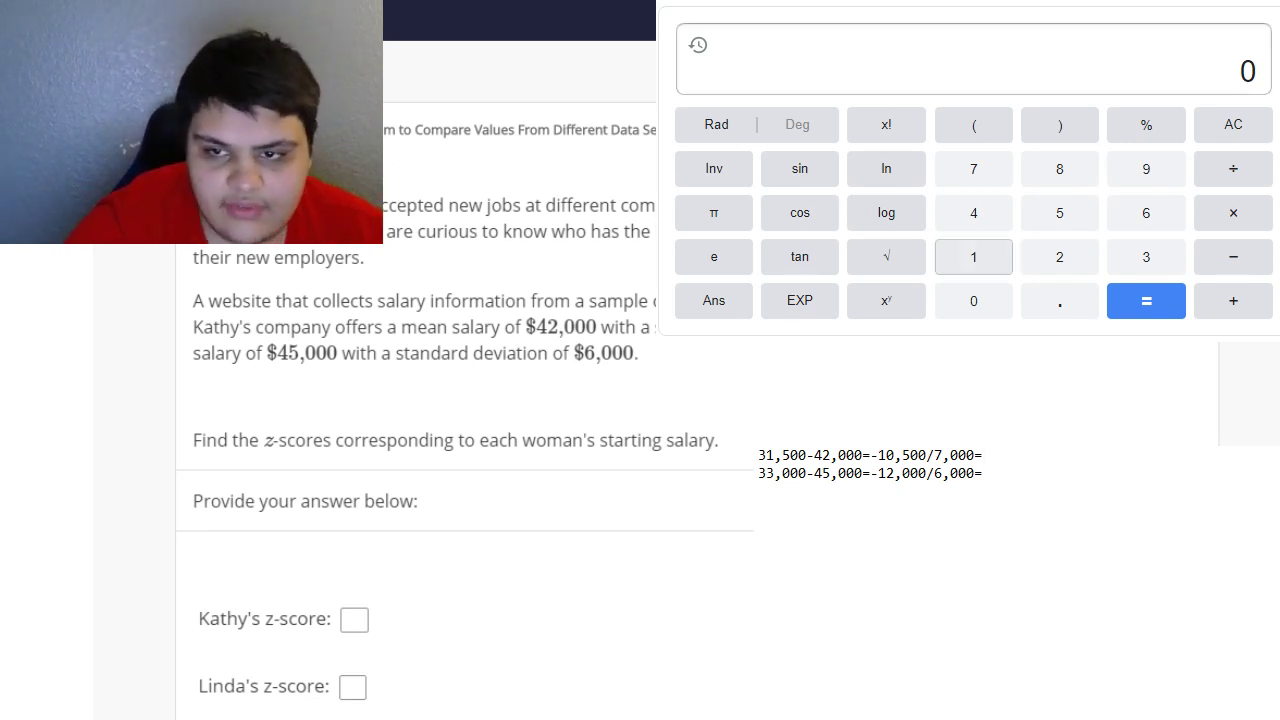
# - Compute 10500 ÷ 7000 on the calculator
pyautogui.write('10')
pyautogui.click(1043, 232)
pyautogui.click(986, 304)
pyautogui.click(986, 304)
pyautogui.click(1235, 170)
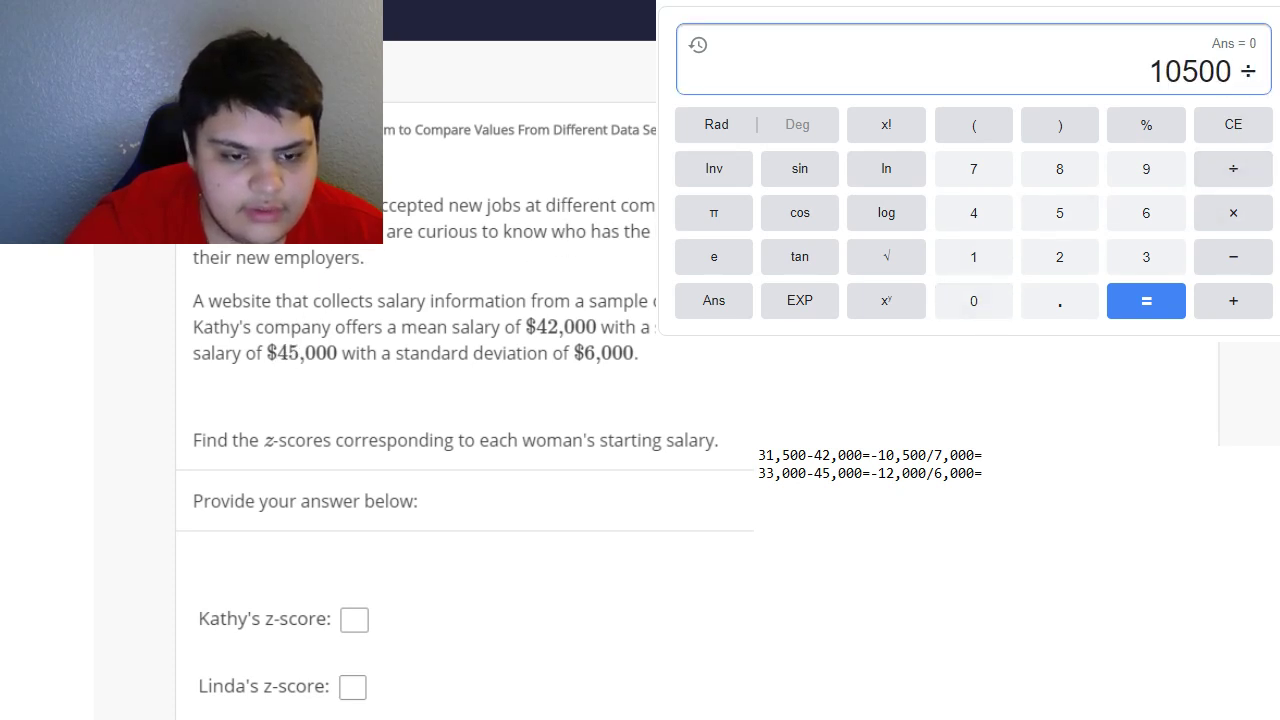
pyautogui.click(973, 168)
pyautogui.click(980, 300)
pyautogui.click(980, 300)
pyautogui.click(980, 300)
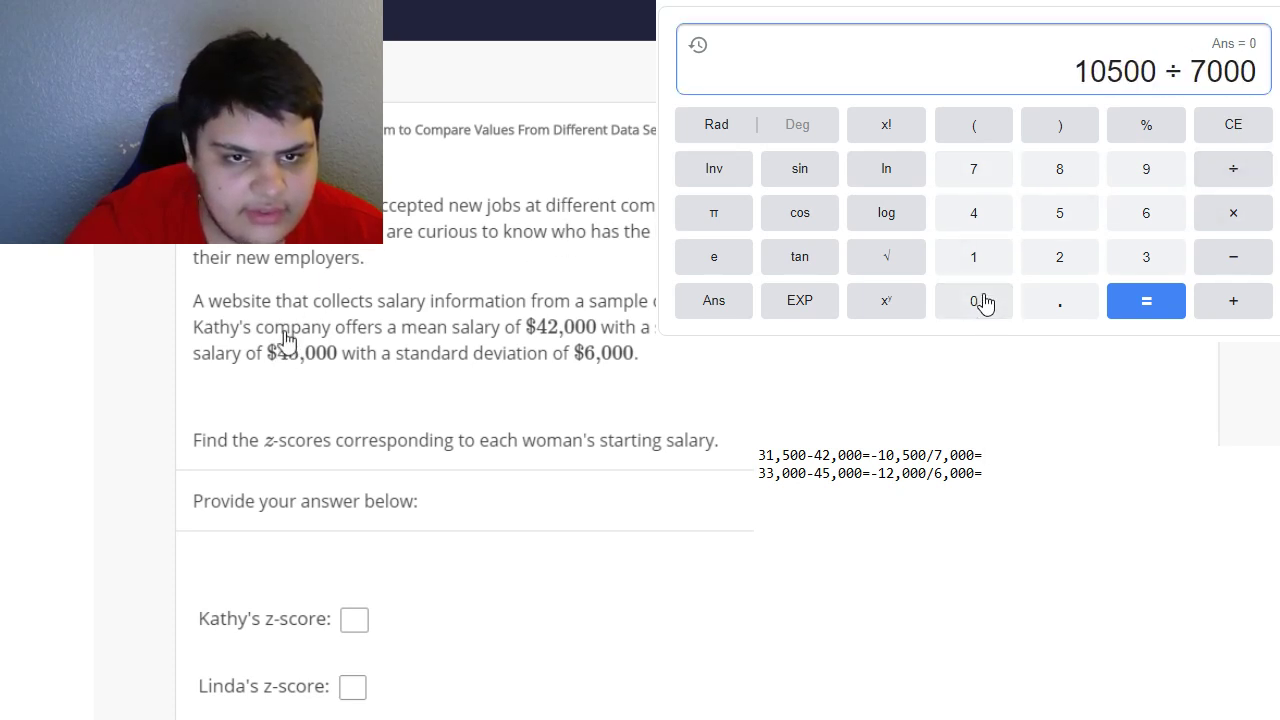
pyautogui.click(1143, 312)
# - Record the z-scores -1.5 on the first work line and -2 on the second
pyautogui.hotkey('alt', 'Tab')
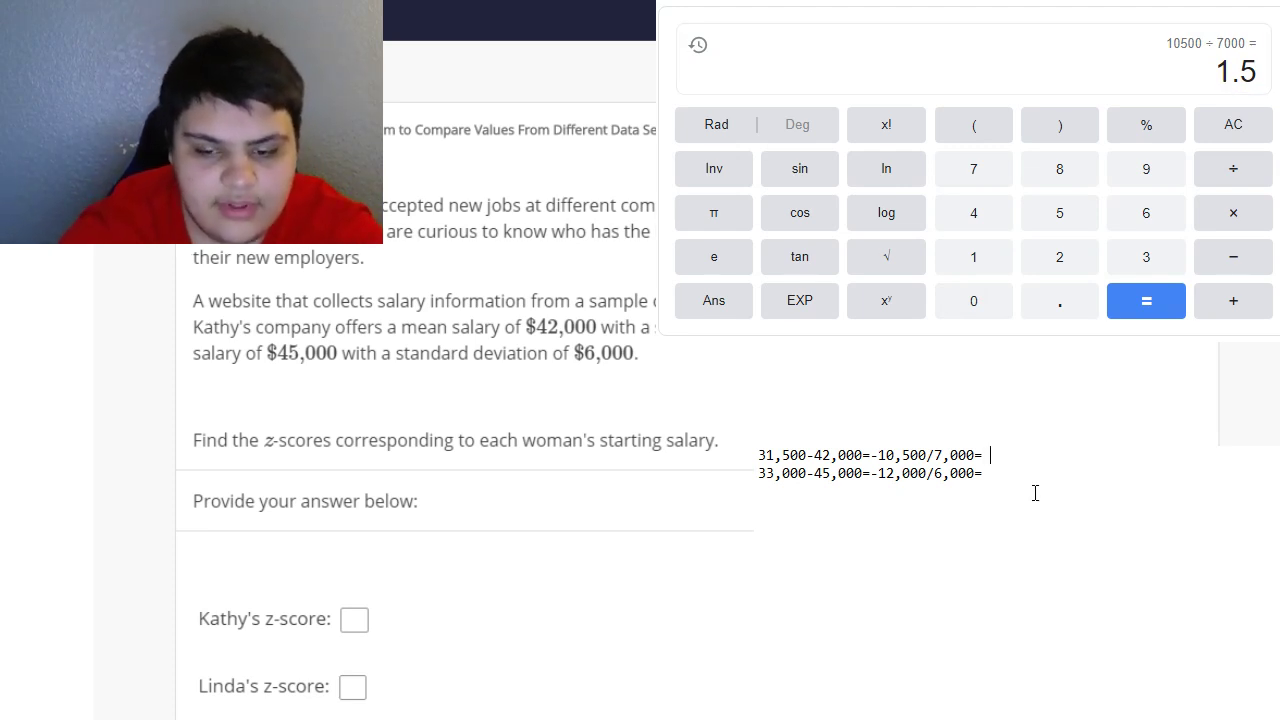
pyautogui.write('-1.5')
pyautogui.press('BackSpace')
pyautogui.press('BackSpace')
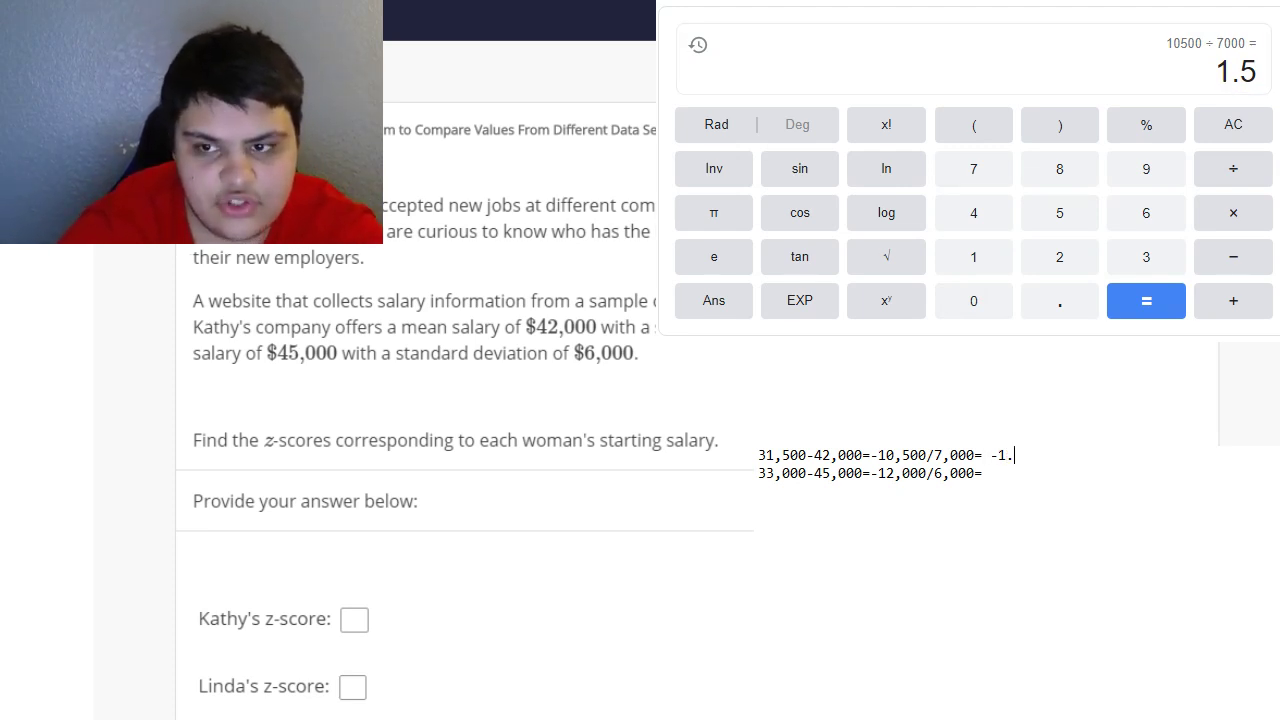
pyautogui.write('5')
pyautogui.click(991, 533)
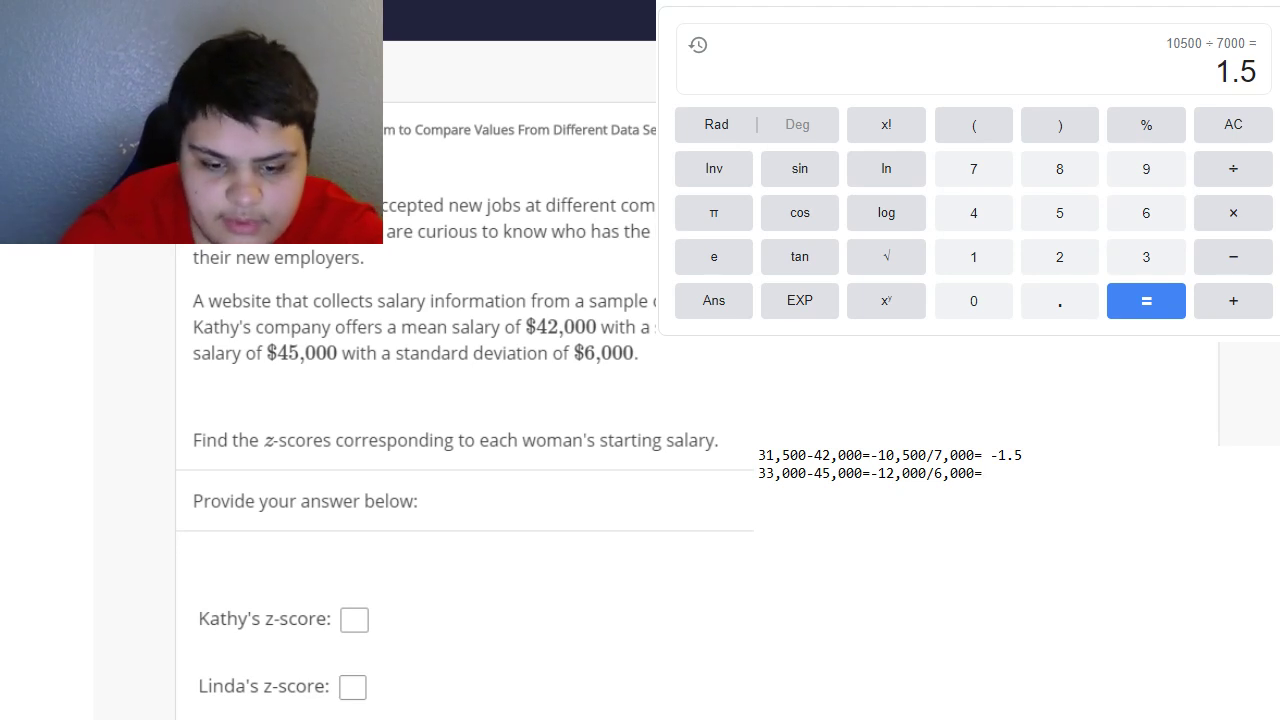
pyautogui.write('2')
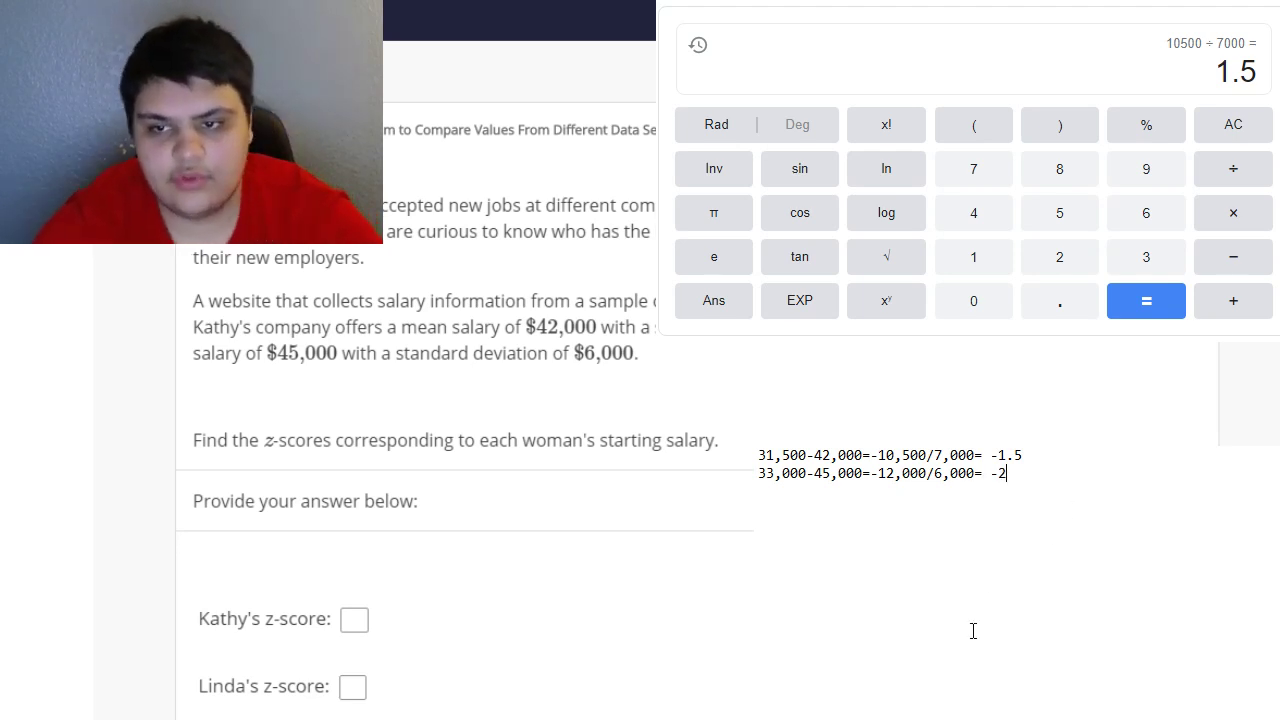